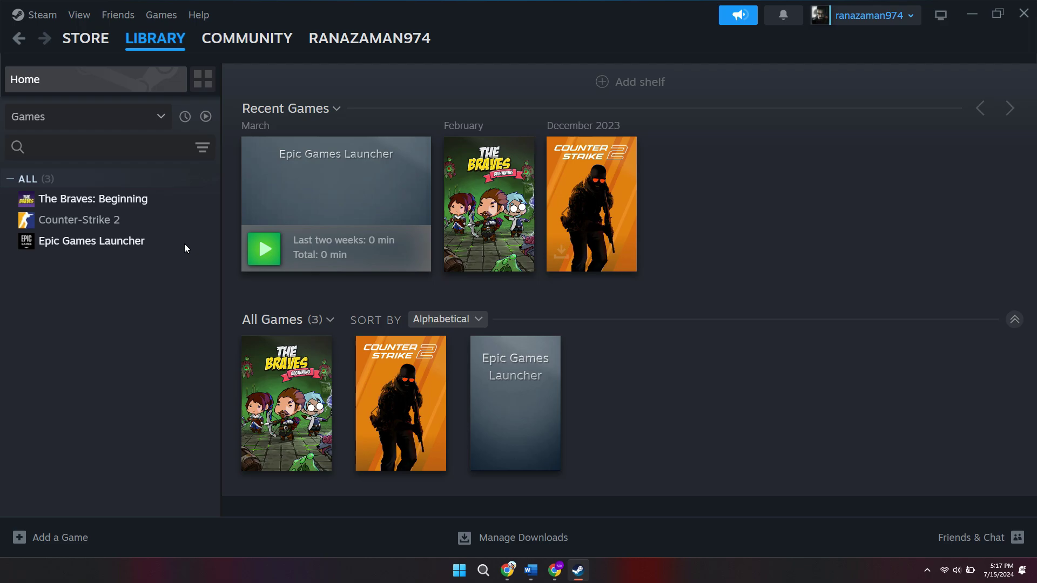
Step: Go to your own Steam community profile and choose Edit Profile
{"action": "left_click", "coordinate": [354, 47]}
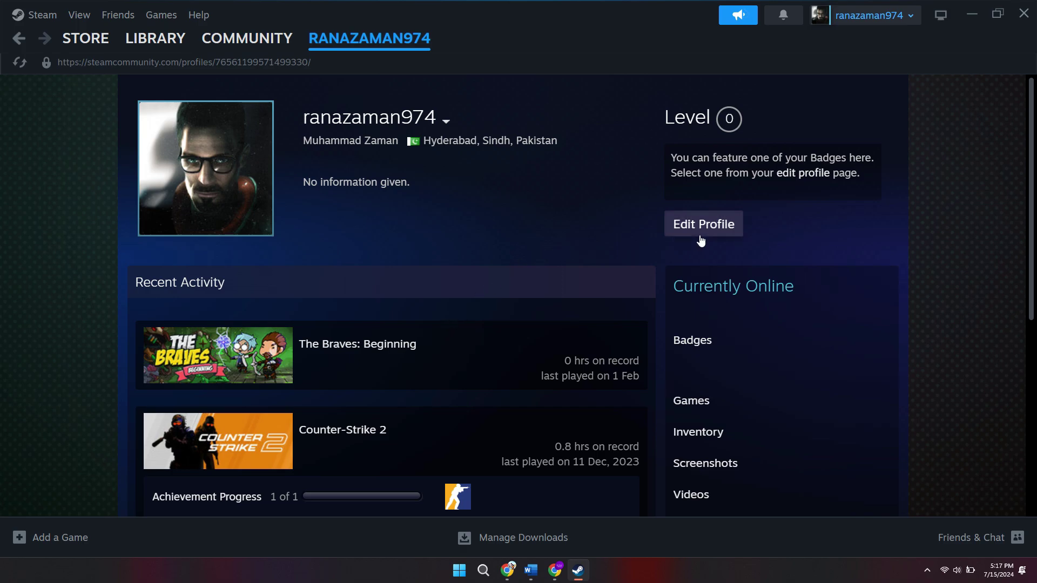
{"action": "left_click", "coordinate": [700, 228]}
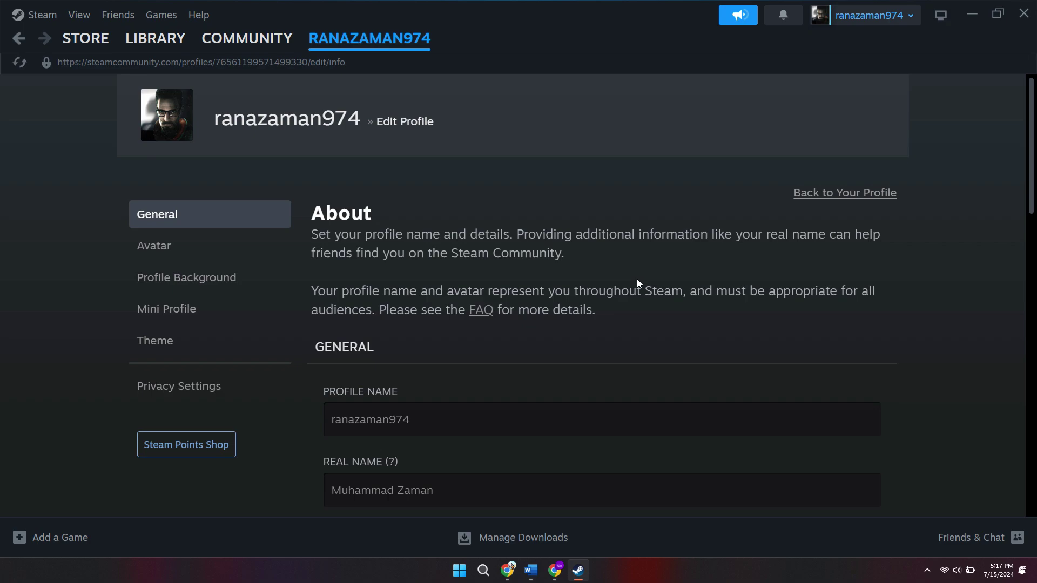
Step: Go to the Steam Points Shop from the Edit Profile page
{"action": "left_click", "coordinate": [195, 450]}
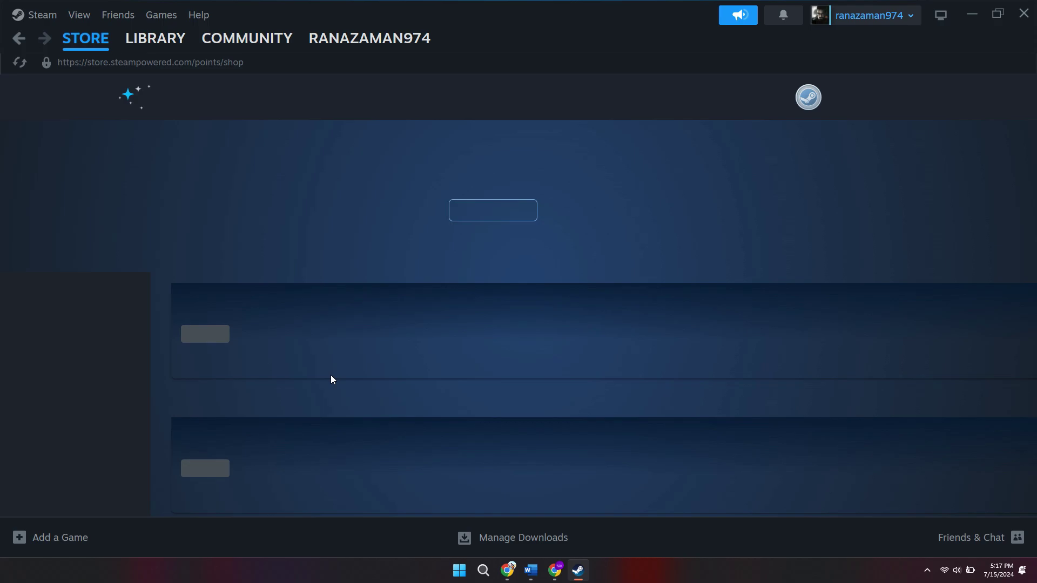
{"action": "scroll", "coordinate": [403, 314], "scroll_direction": "down", "scroll_amount": 2}
{"action": "scroll", "coordinate": [410, 356], "scroll_direction": "down", "scroll_amount": 3}
{"action": "scroll", "coordinate": [411, 357], "scroll_direction": "down", "scroll_amount": 2}
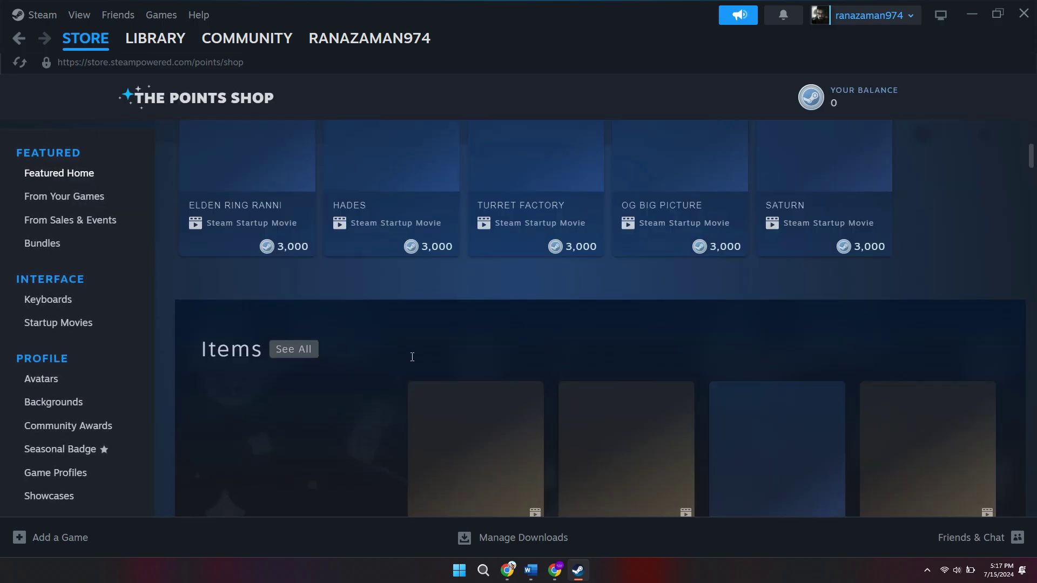
{"action": "scroll", "coordinate": [397, 372], "scroll_direction": "down", "scroll_amount": 2}
{"action": "scroll", "coordinate": [402, 362], "scroll_direction": "down", "scroll_amount": 1}
{"action": "scroll", "coordinate": [403, 365], "scroll_direction": "down", "scroll_amount": 2}
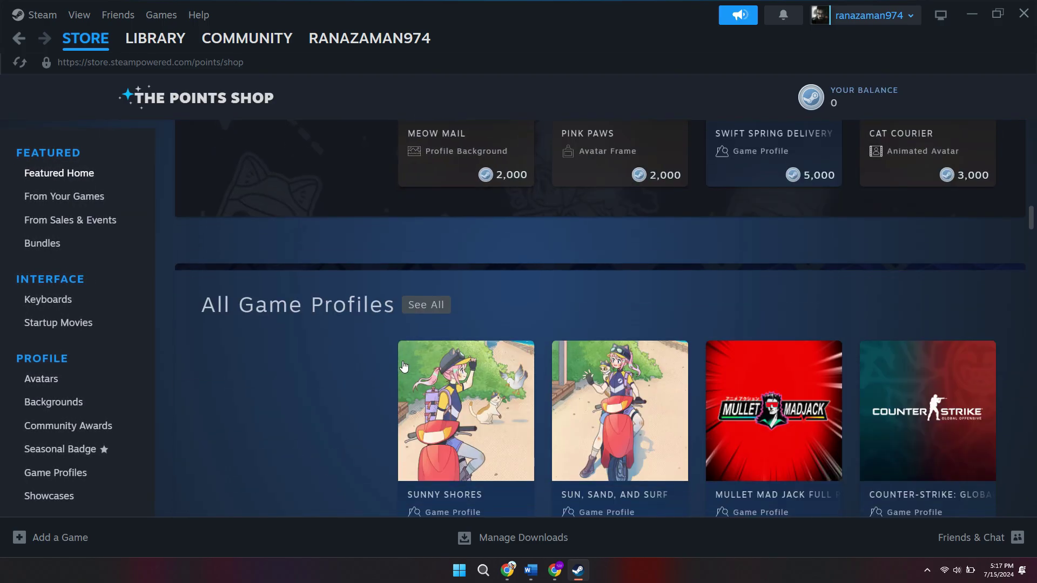
{"action": "scroll", "coordinate": [331, 339], "scroll_direction": "down", "scroll_amount": 1}
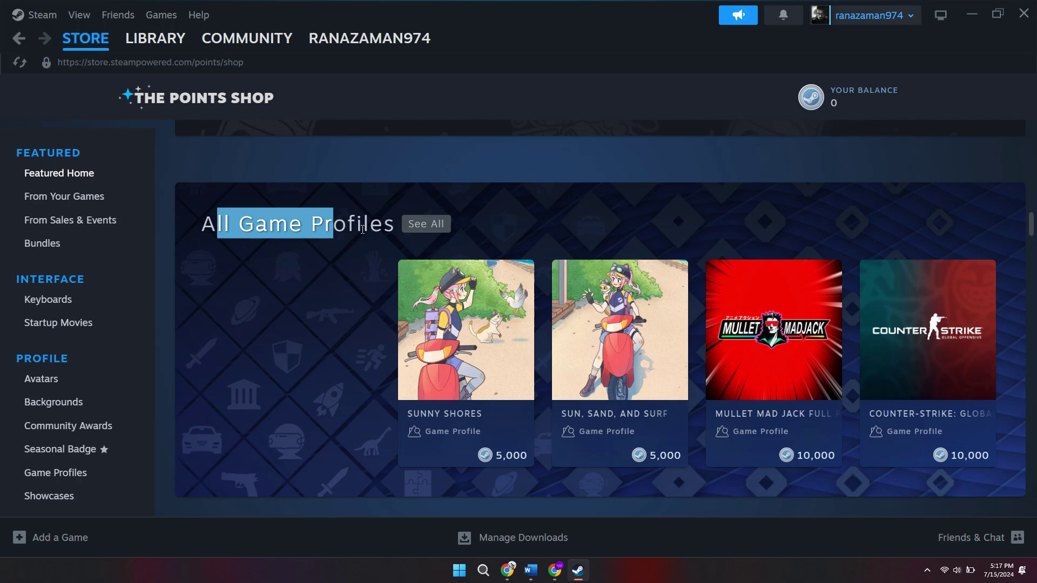
Step: Show all Game Profiles from the All Game Profiles row
{"action": "left_click", "coordinate": [426, 226]}
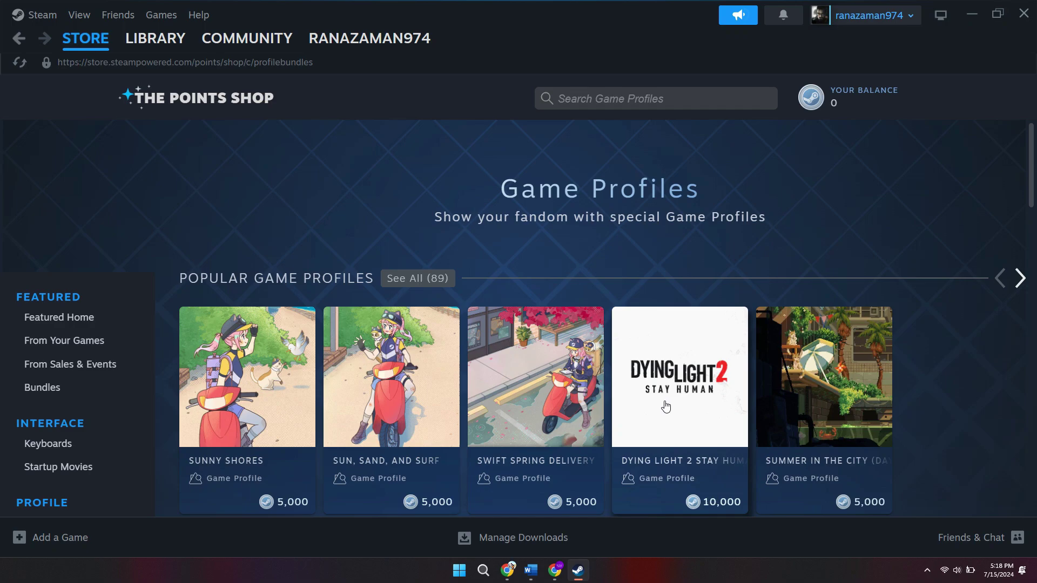
{"action": "scroll", "coordinate": [659, 357], "scroll_direction": "down", "scroll_amount": 2}
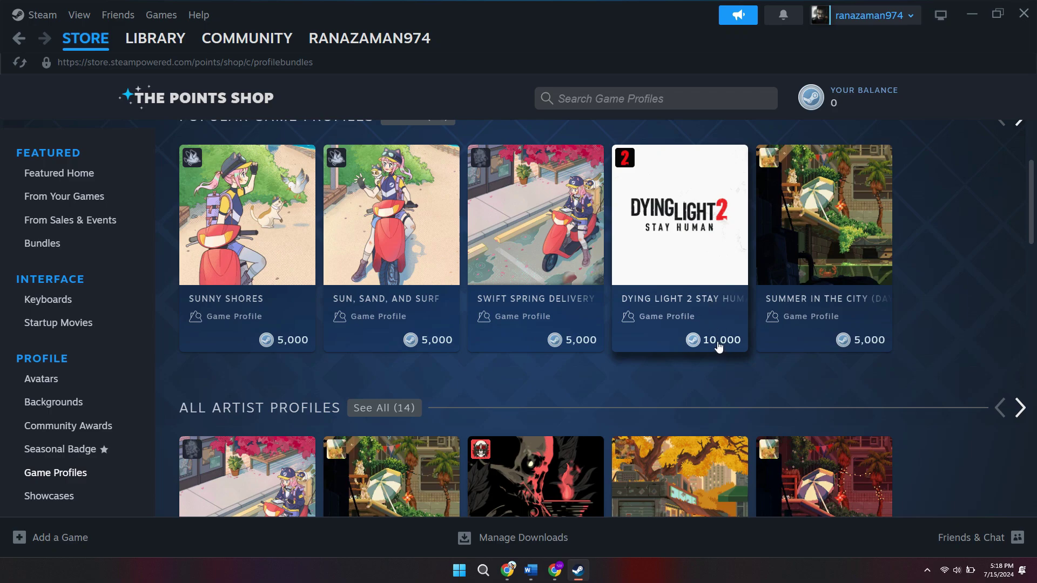
Step: Preview the Dying Light 2 Stay Human game profile and its bundled items
{"action": "left_click", "coordinate": [717, 341]}
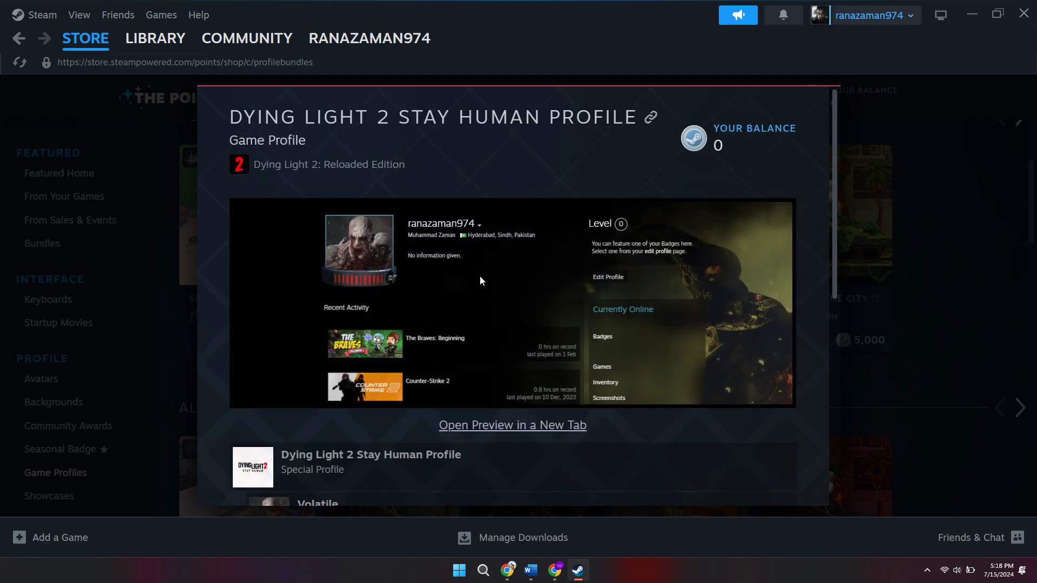
{"action": "scroll", "coordinate": [501, 305], "scroll_direction": "down", "scroll_amount": 2}
{"action": "scroll", "coordinate": [520, 300], "scroll_direction": "up", "scroll_amount": 2}
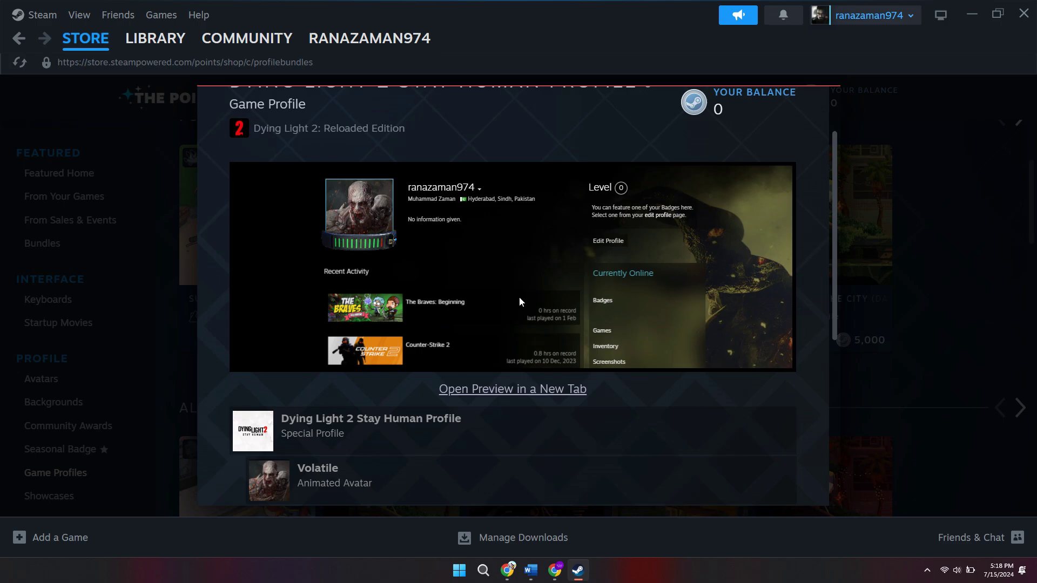
{"action": "scroll", "coordinate": [537, 285], "scroll_direction": "down", "scroll_amount": 3}
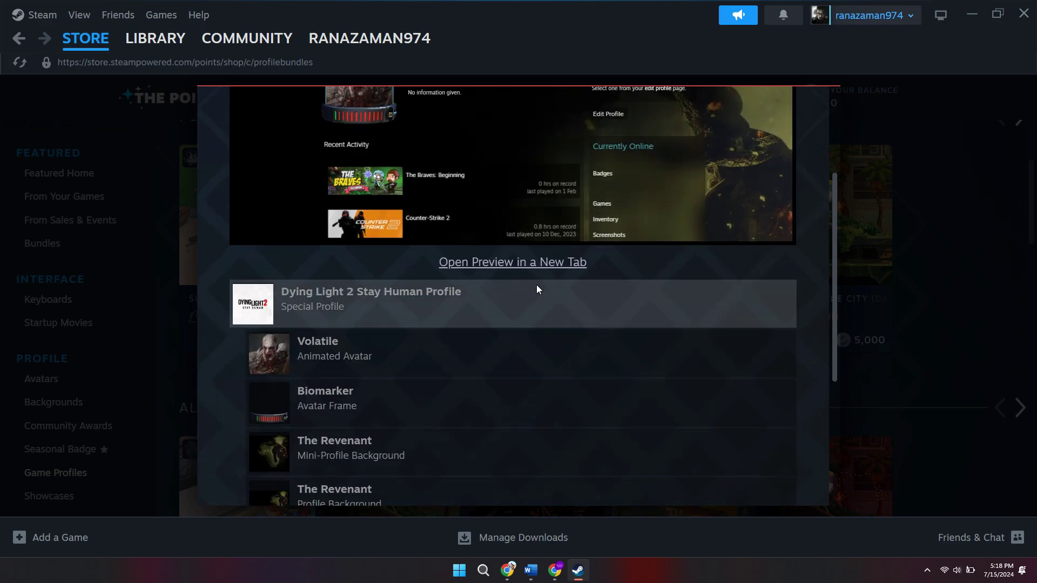
{"action": "scroll", "coordinate": [537, 286], "scroll_direction": "down", "scroll_amount": 3}
{"action": "scroll", "coordinate": [537, 285], "scroll_direction": "down", "scroll_amount": 1}
{"action": "scroll", "coordinate": [536, 285], "scroll_direction": "up", "scroll_amount": 2}
{"action": "scroll", "coordinate": [536, 285], "scroll_direction": "up", "scroll_amount": 3}
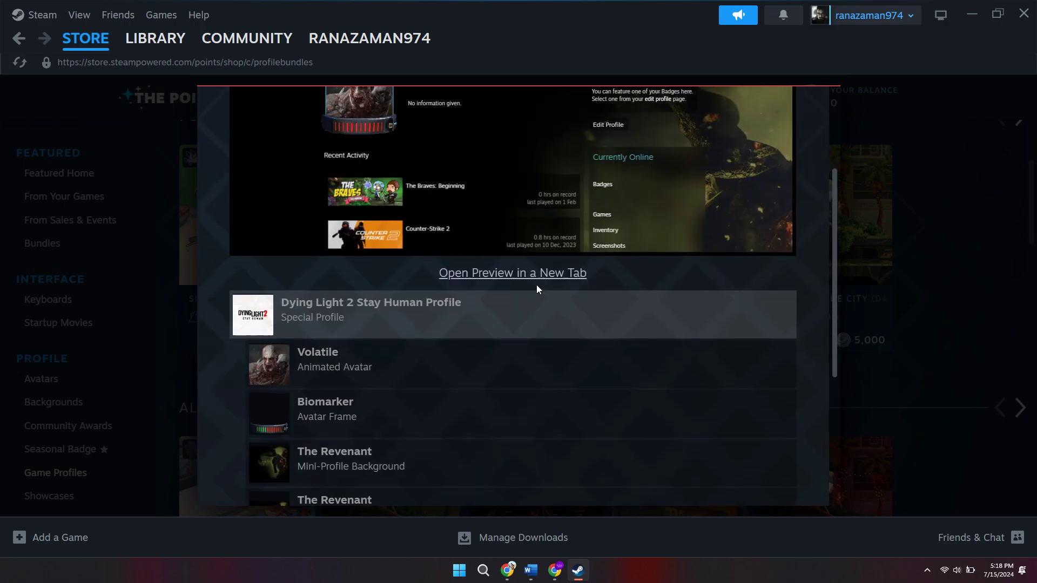
{"action": "scroll", "coordinate": [537, 285], "scroll_direction": "up", "scroll_amount": 2}
{"action": "scroll", "coordinate": [511, 278], "scroll_direction": "down", "scroll_amount": 2}
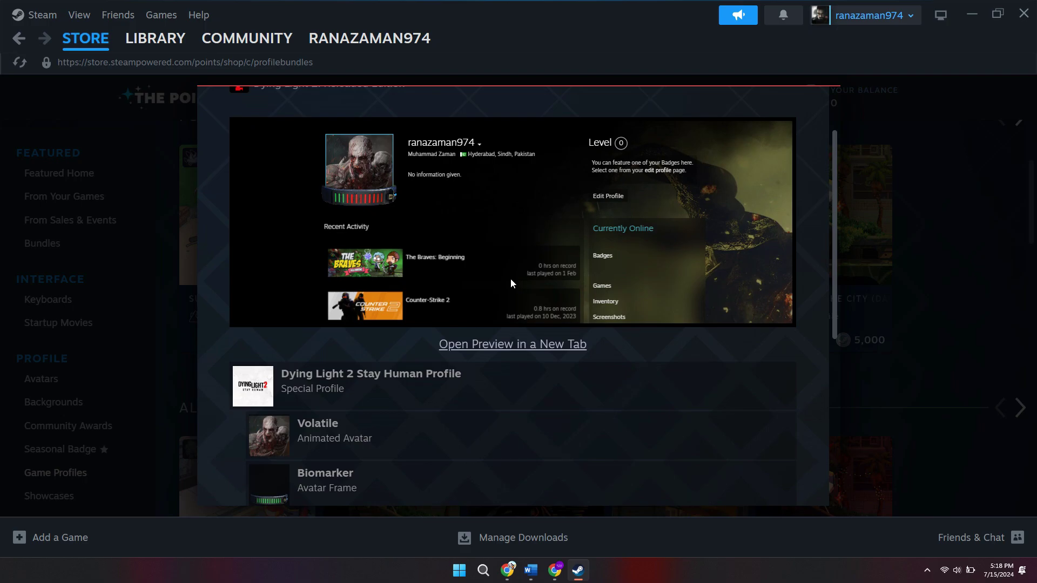
{"action": "scroll", "coordinate": [511, 279], "scroll_direction": "down", "scroll_amount": 3}
{"action": "scroll", "coordinate": [510, 279], "scroll_direction": "down", "scroll_amount": 2}
{"action": "scroll", "coordinate": [551, 308], "scroll_direction": "up", "scroll_amount": 3}
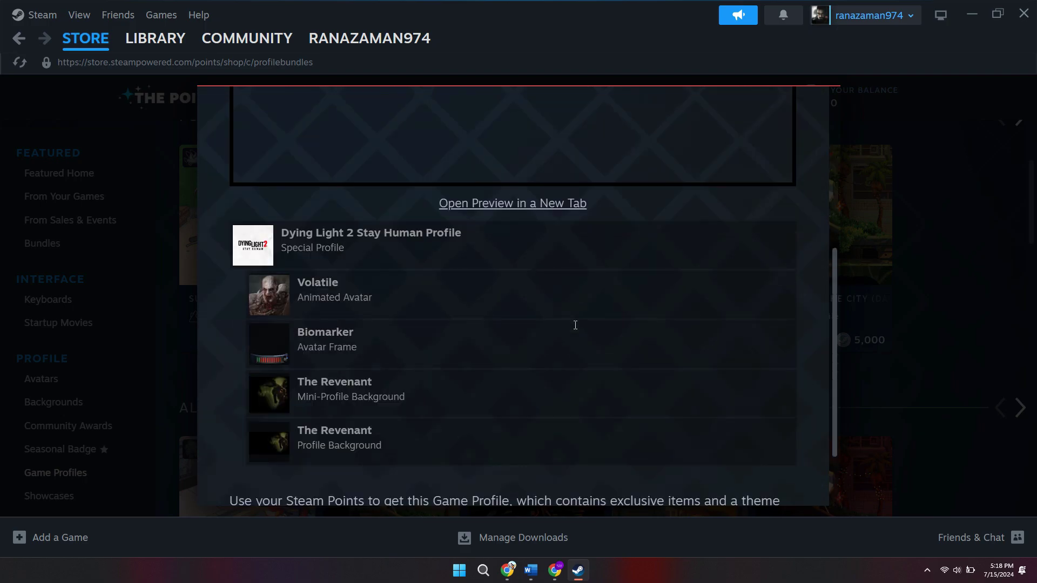
{"action": "scroll", "coordinate": [583, 309], "scroll_direction": "up", "scroll_amount": 3}
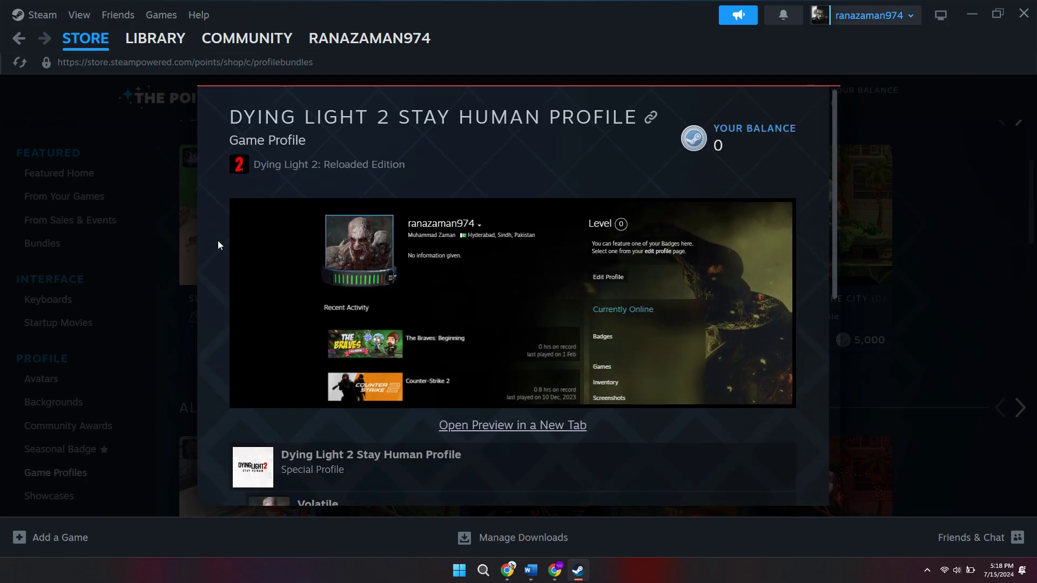